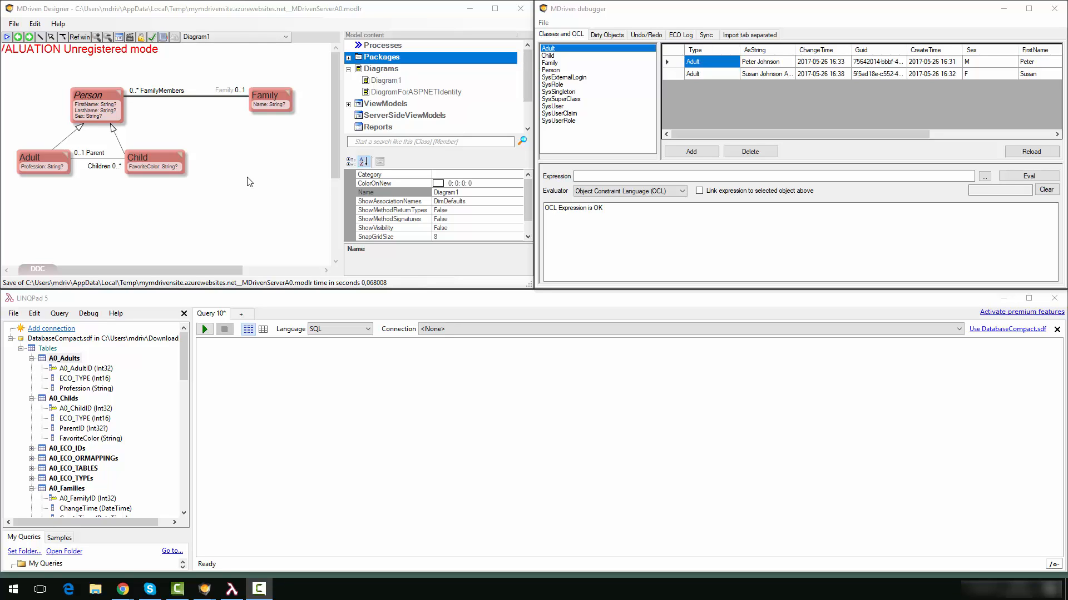
{"action": "left_click", "coordinate": [224, 13]}
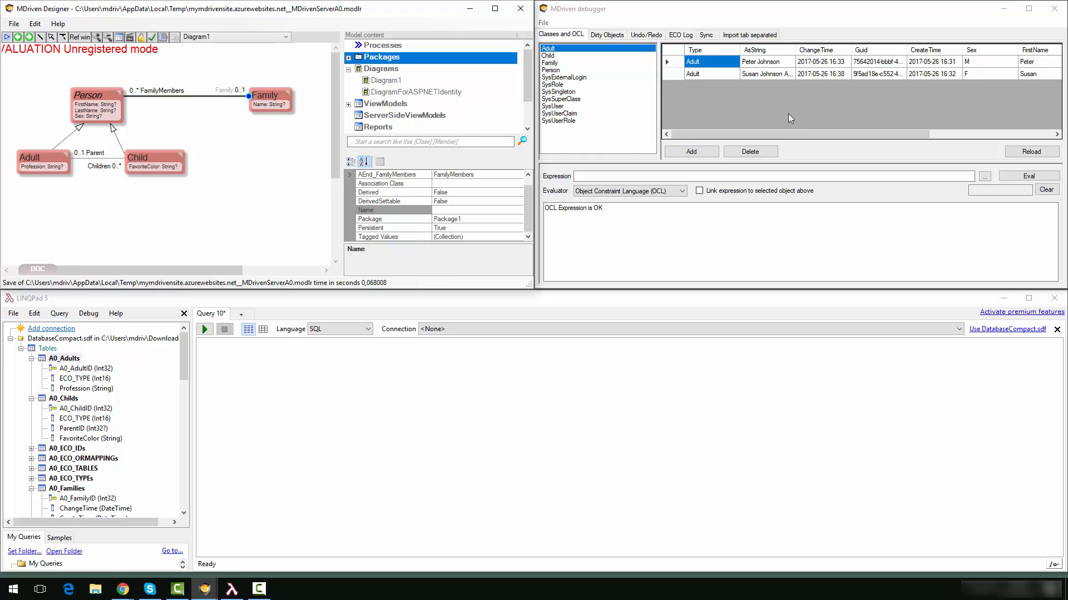
{"action": "left_click", "coordinate": [254, 184]}
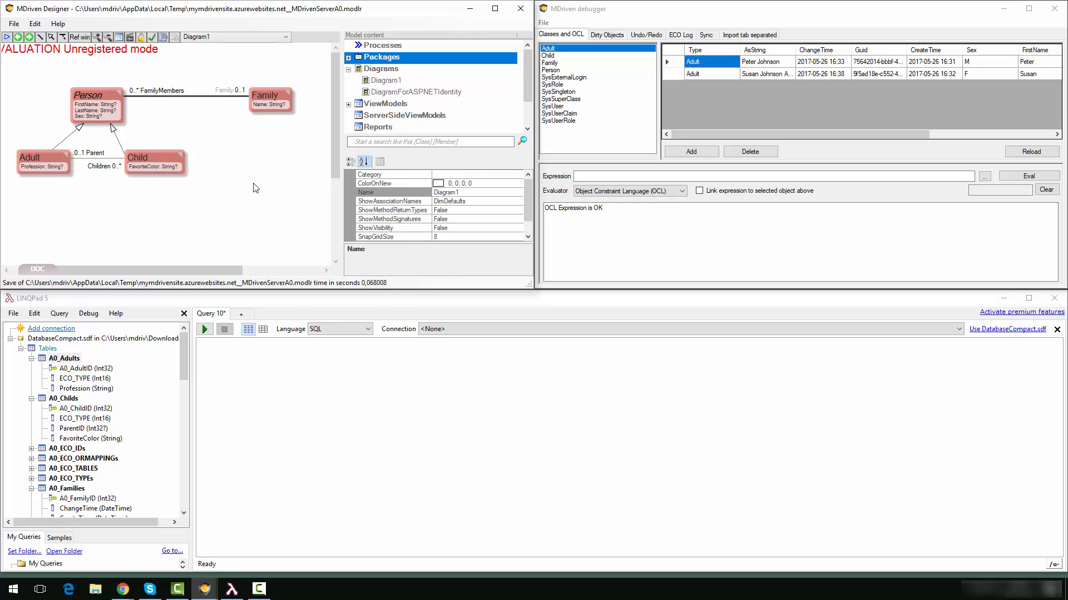
{"action": "left_click", "coordinate": [311, 299]}
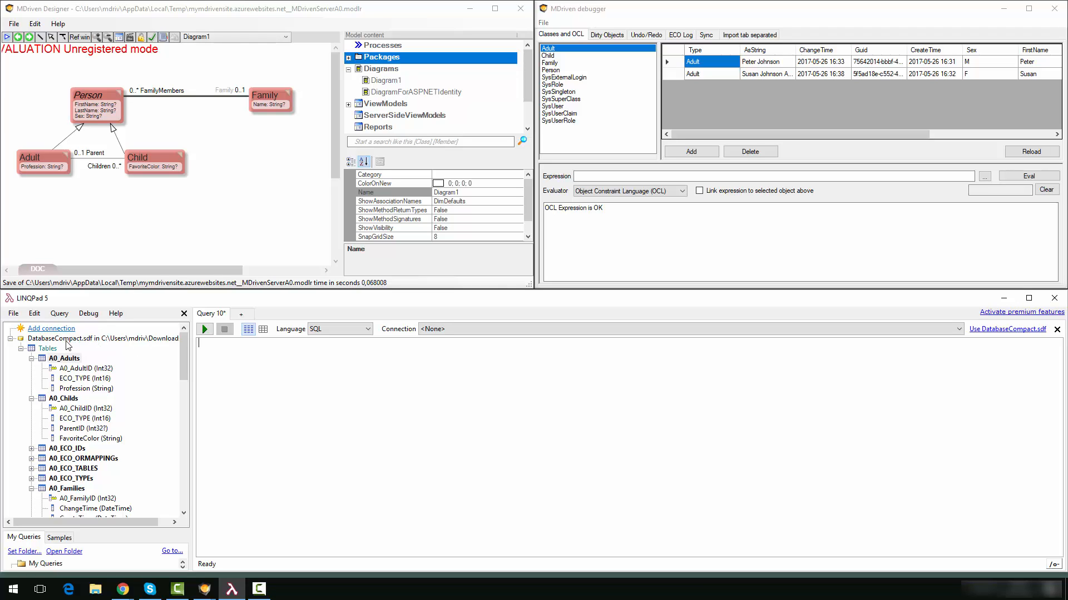
Step: Open the MDriven Designer cloud dialog, view the admin database snapshot and download options, and close it
{"action": "left_click", "coordinate": [175, 38]}
{"action": "left_click", "coordinate": [176, 39]}
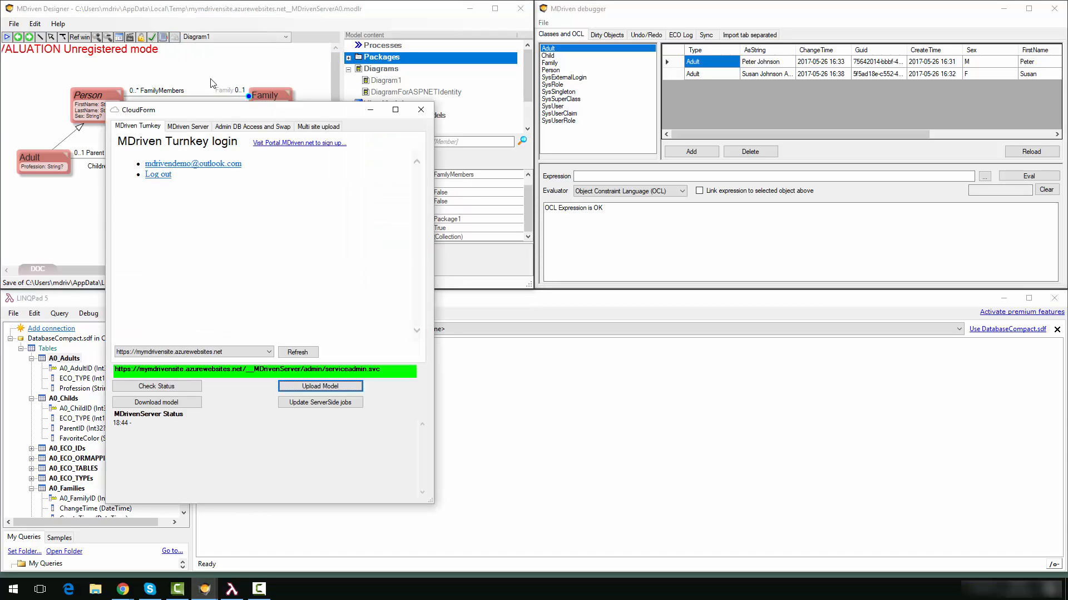
{"action": "left_click", "coordinate": [243, 131]}
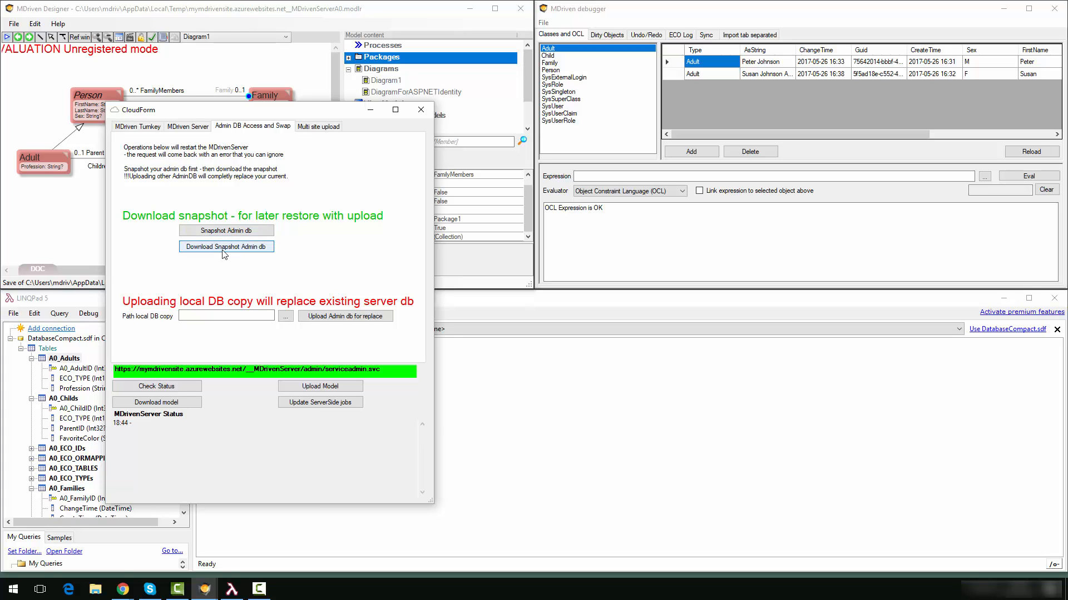
{"action": "left_click", "coordinate": [421, 111]}
{"action": "left_click", "coordinate": [93, 303]}
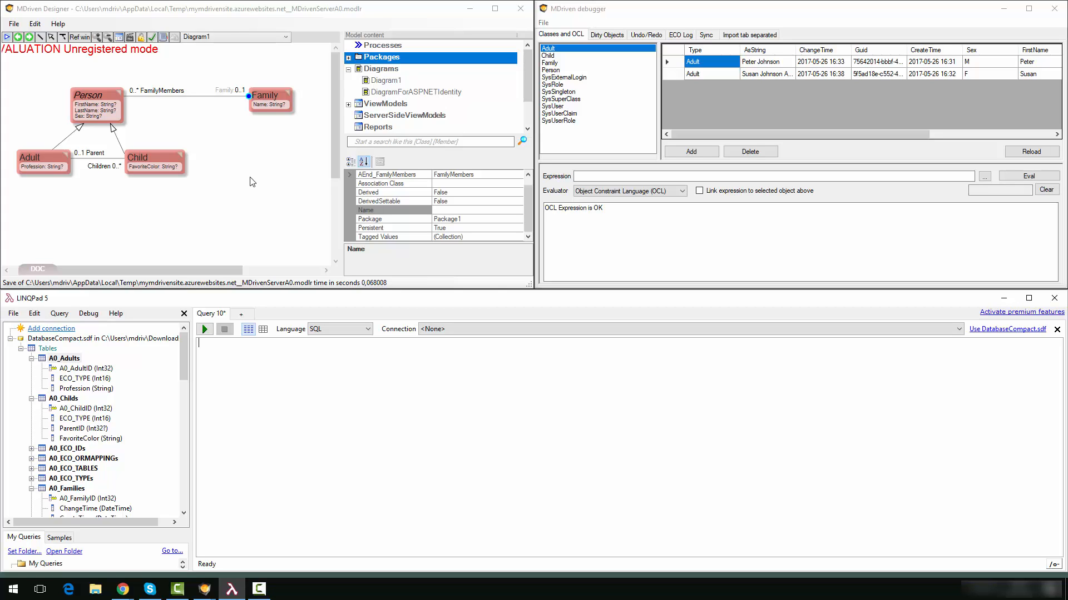
Step: Compare the Person class in the model diagram with the A0_Adults, A0_Families and A0_Persons tables in LINQPad
{"action": "left_click", "coordinate": [93, 100]}
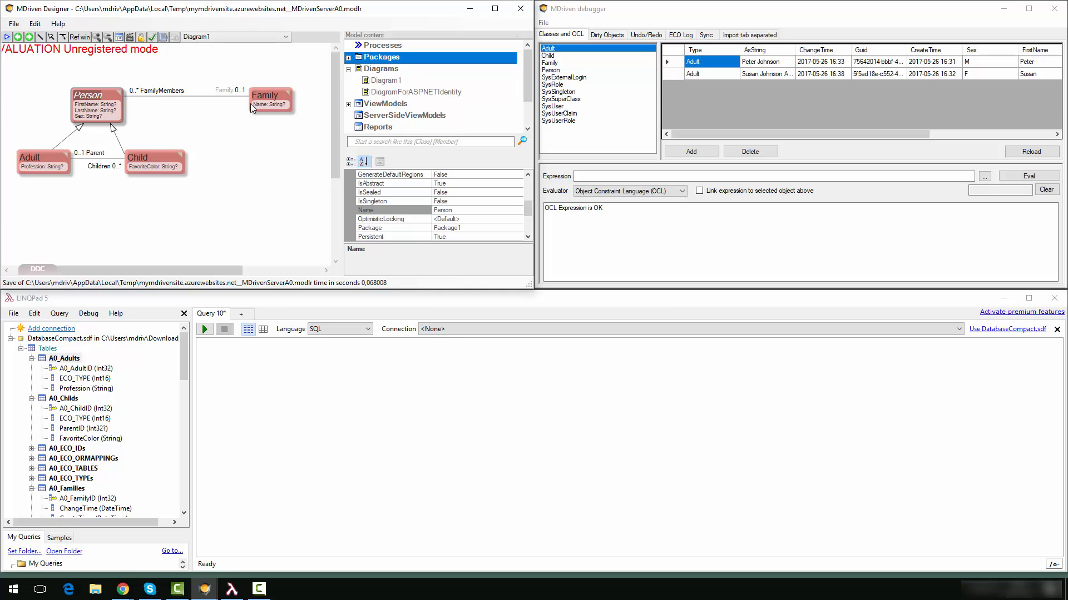
{"action": "left_click", "coordinate": [64, 358]}
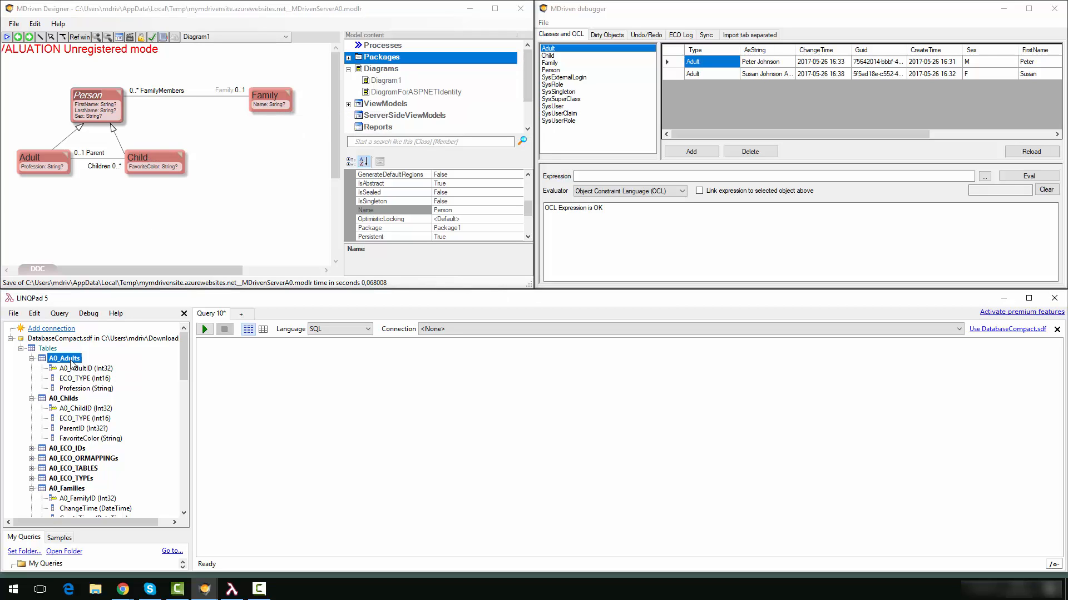
{"action": "scroll", "coordinate": [100, 401], "scroll_direction": "down", "scroll_amount": 4}
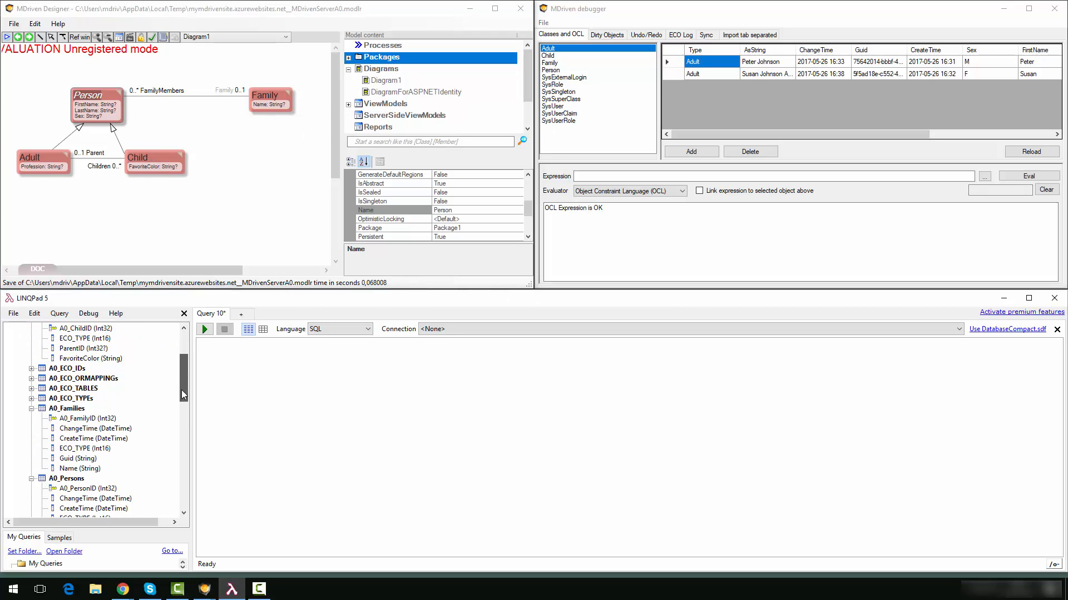
{"action": "left_click", "coordinate": [71, 368]}
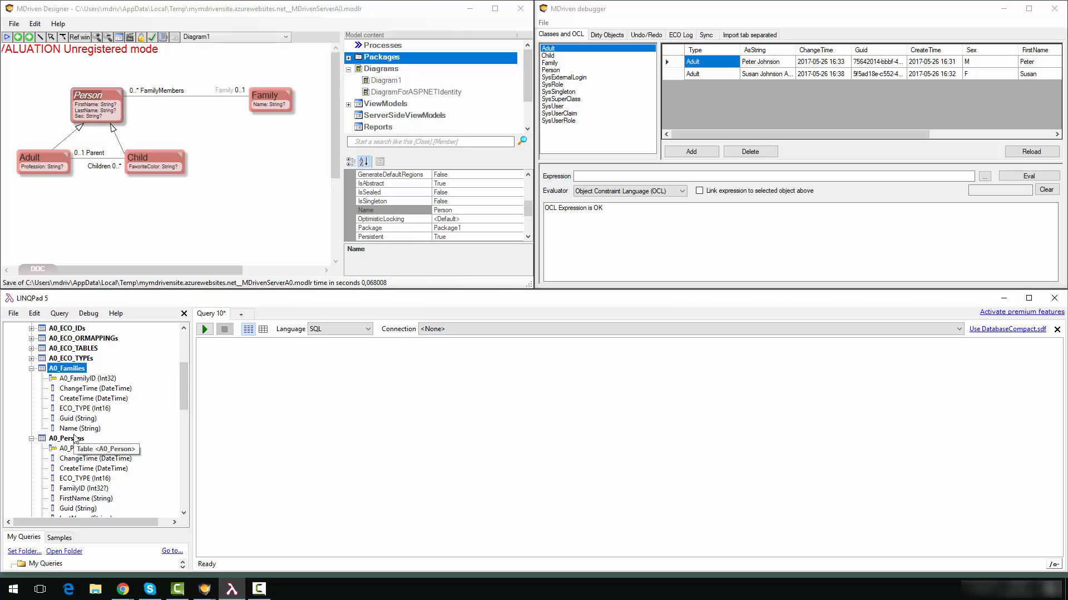
{"action": "left_click_drag", "start_coordinate": [185, 395], "coordinate": [190, 368]}
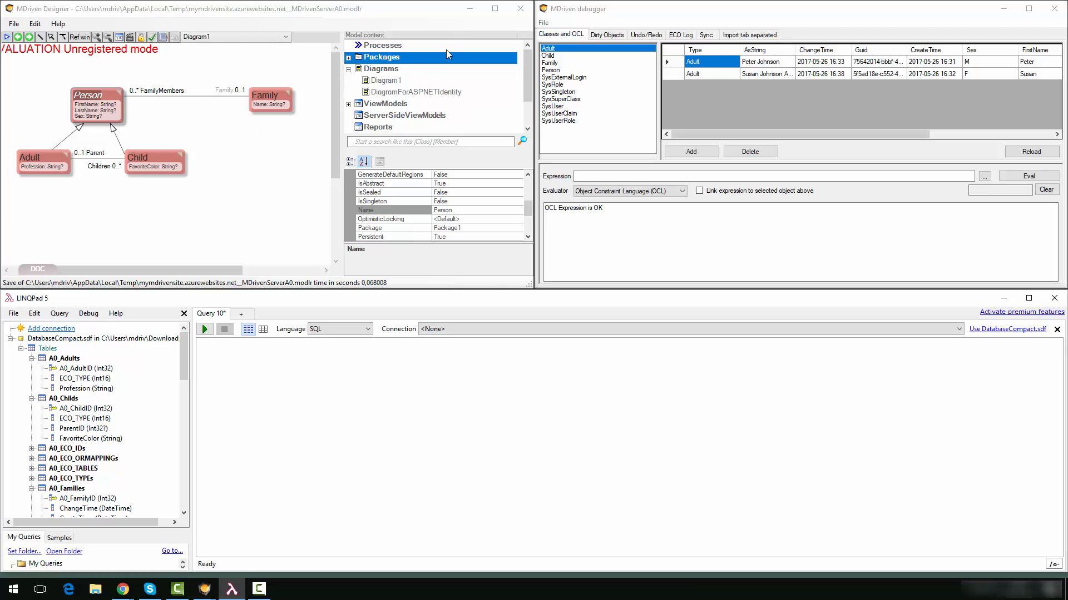
Step: List the Person objects in the MDriven debugger and examine their columns from Type through Family
{"action": "left_click", "coordinate": [637, 13]}
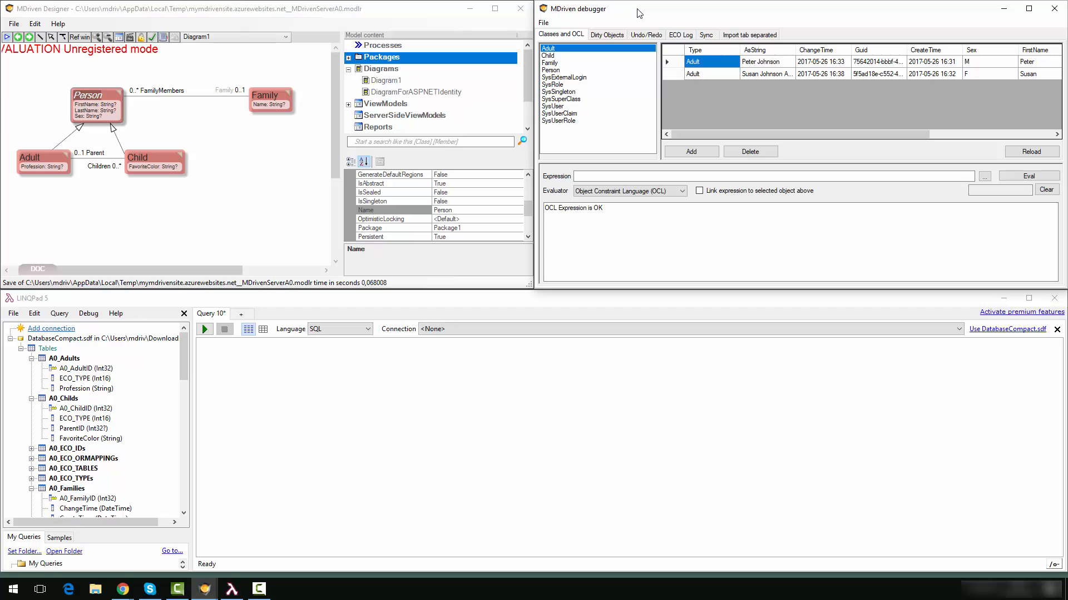
{"action": "left_click", "coordinate": [560, 56]}
{"action": "left_click", "coordinate": [561, 64]}
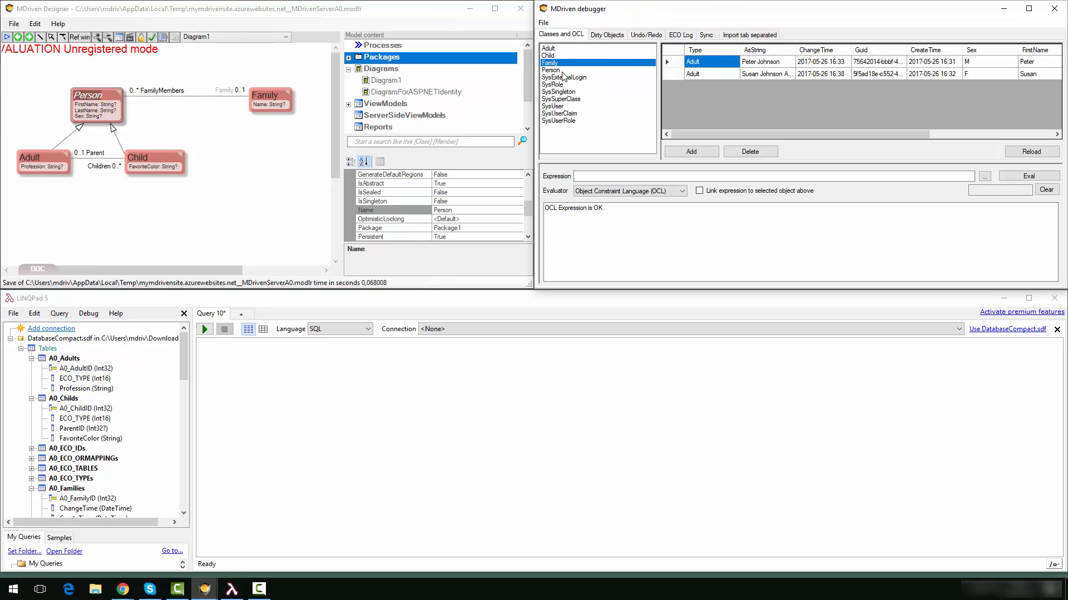
{"action": "left_click", "coordinate": [563, 70]}
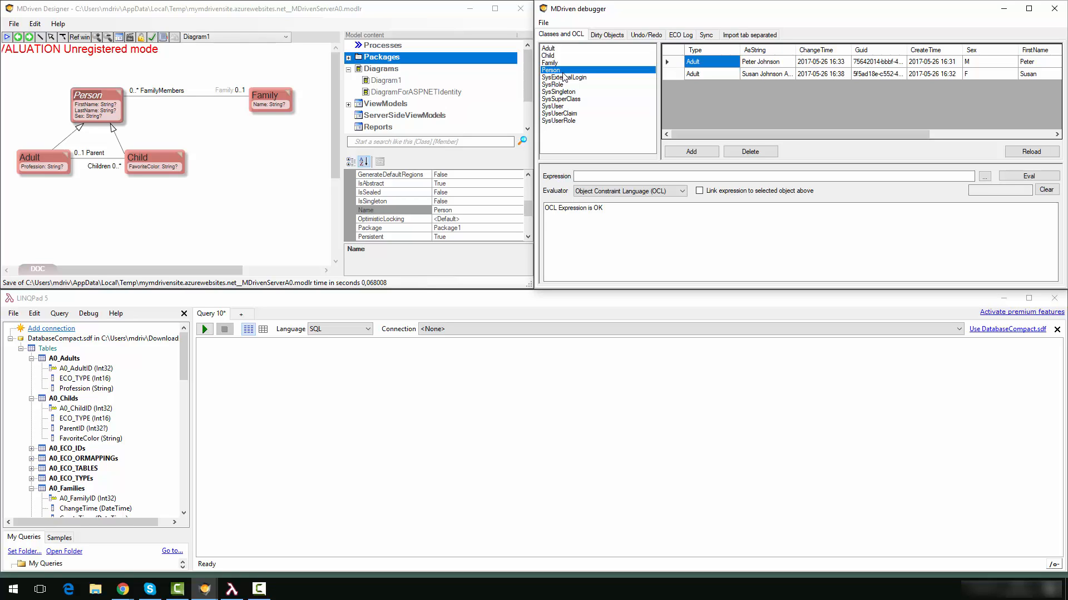
{"action": "key", "text": "F10"}
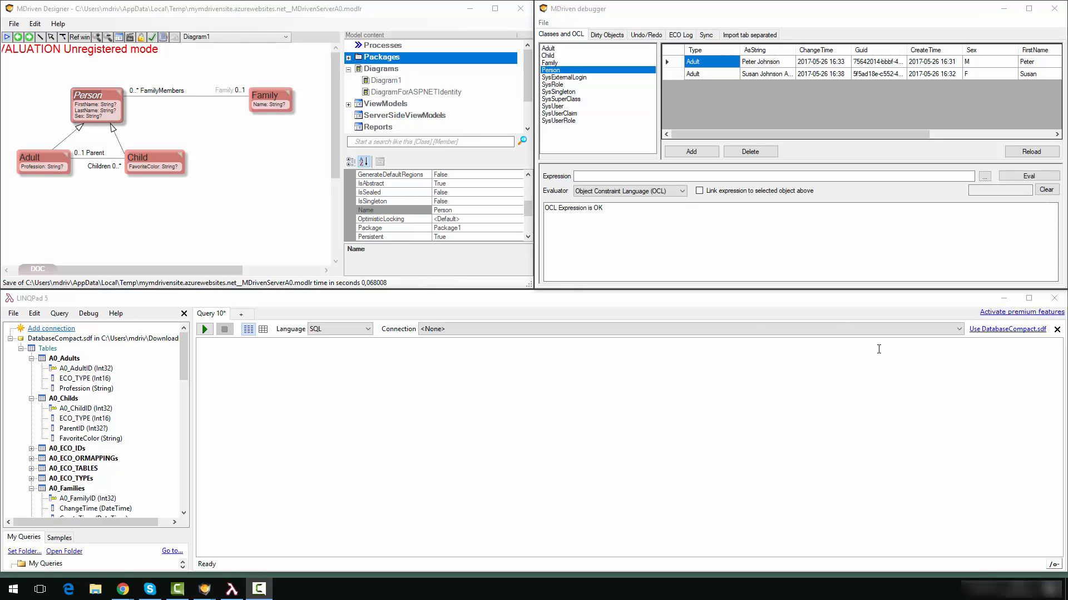
{"action": "left_click", "coordinate": [558, 72]}
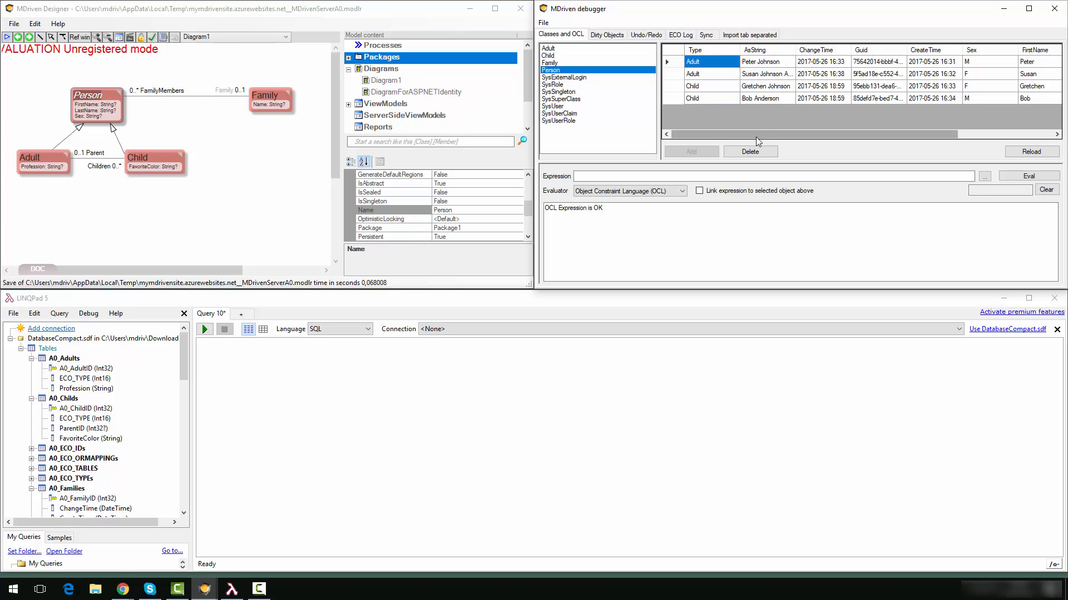
{"action": "left_click_drag", "start_coordinate": [757, 136], "coordinate": [888, 142]}
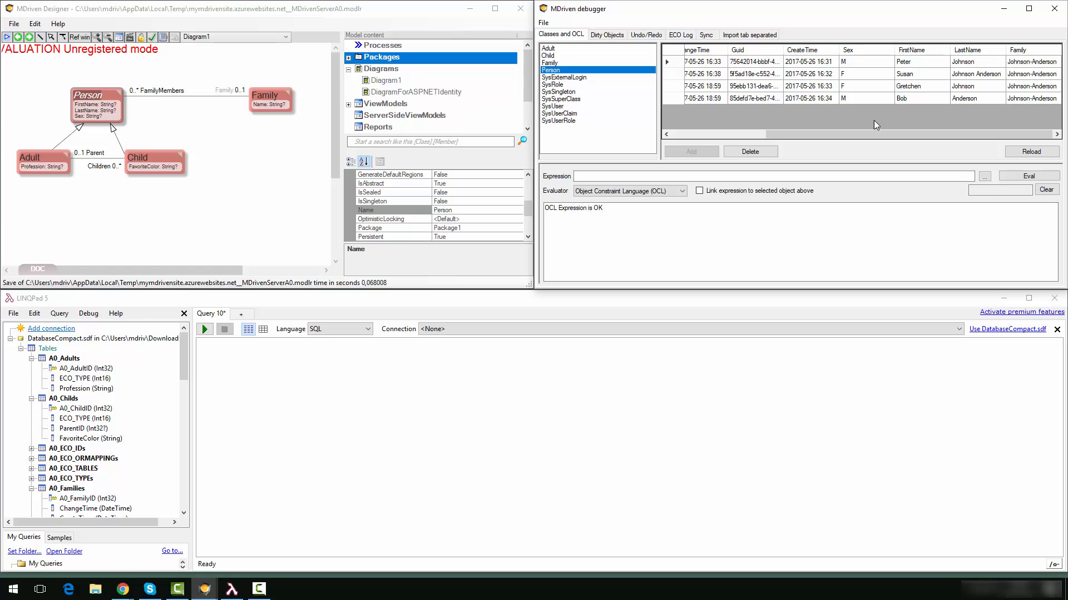
{"action": "left_click_drag", "start_coordinate": [889, 132], "coordinate": [785, 143]}
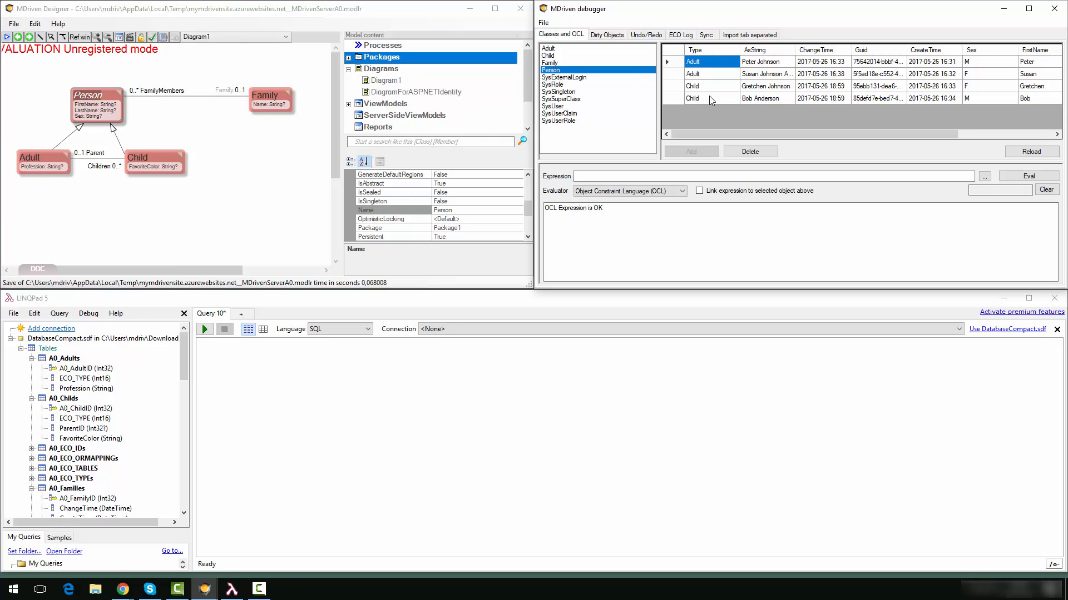
{"action": "left_click_drag", "start_coordinate": [723, 134], "coordinate": [854, 140]}
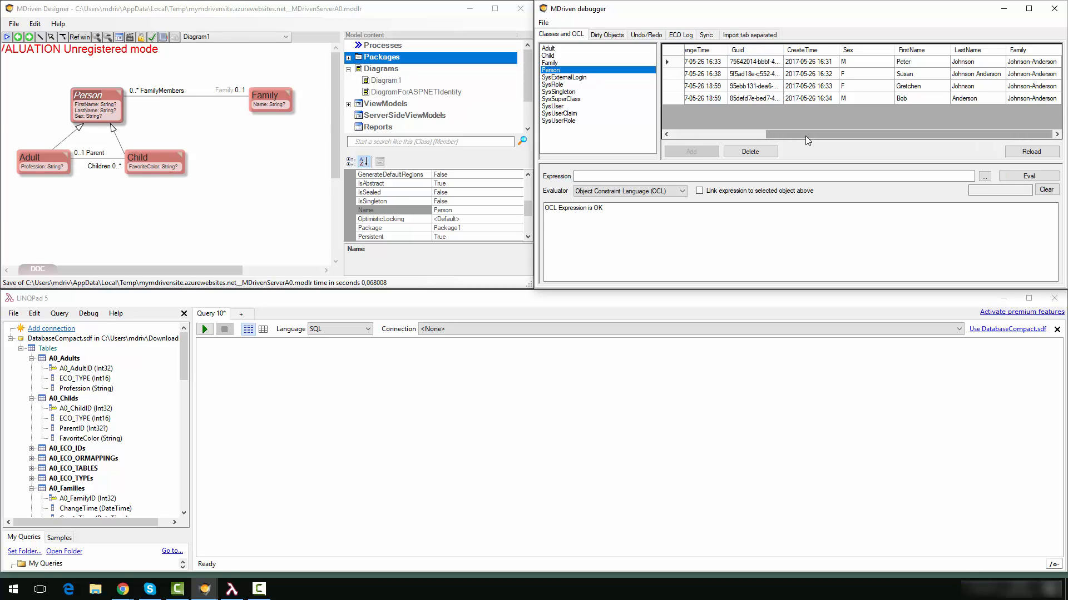
{"action": "left_click_drag", "start_coordinate": [805, 136], "coordinate": [699, 136]}
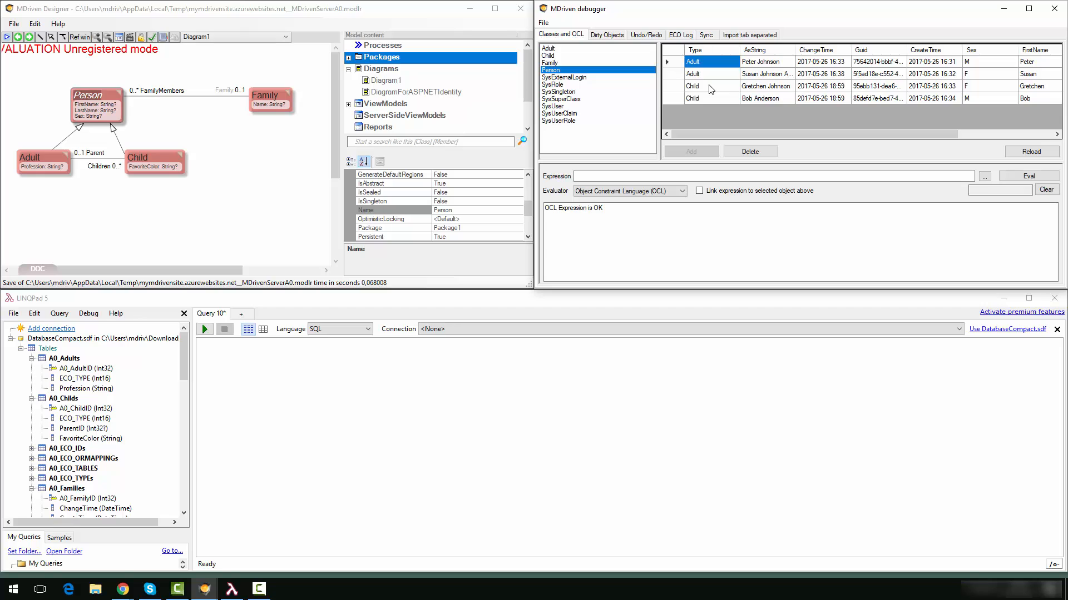
Step: List the Adult objects in the debugger and examine their columns through Profession
{"action": "left_click", "coordinate": [553, 49]}
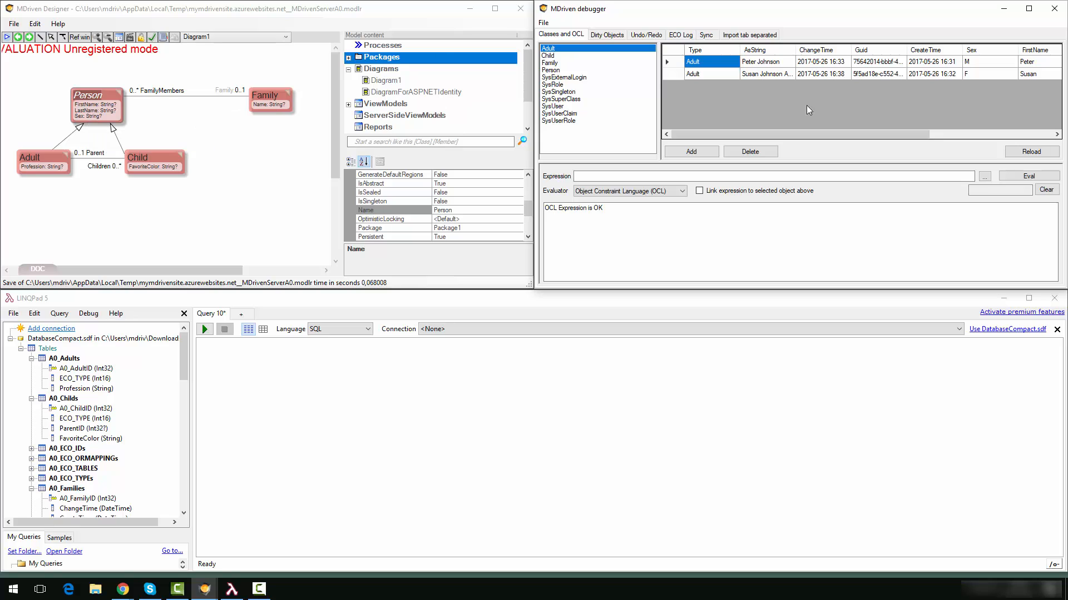
{"action": "left_click_drag", "start_coordinate": [806, 135], "coordinate": [966, 142]}
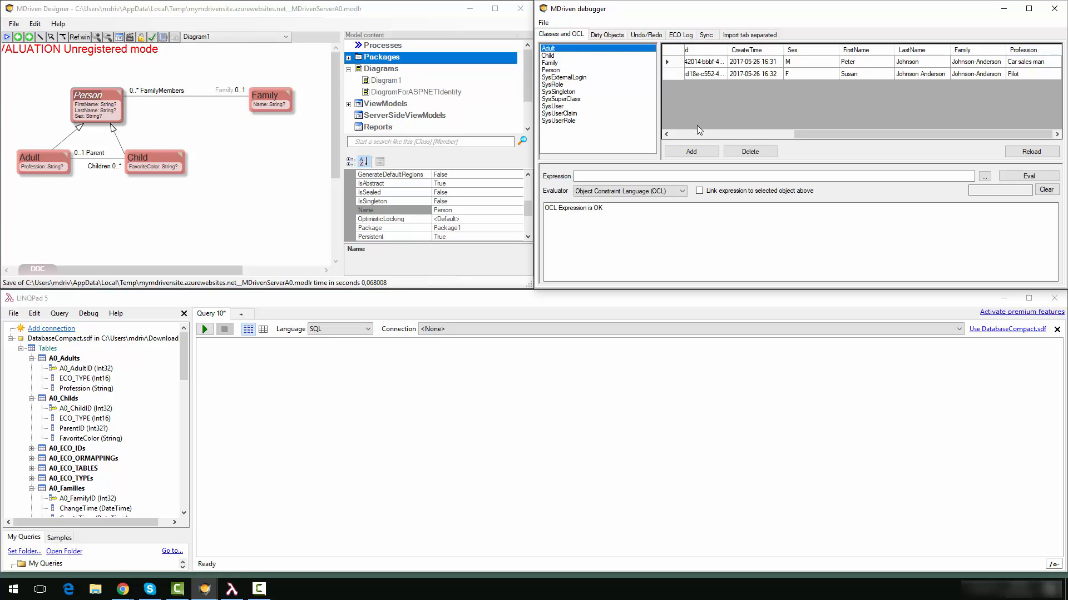
{"action": "left_click_drag", "start_coordinate": [826, 134], "coordinate": [720, 138]}
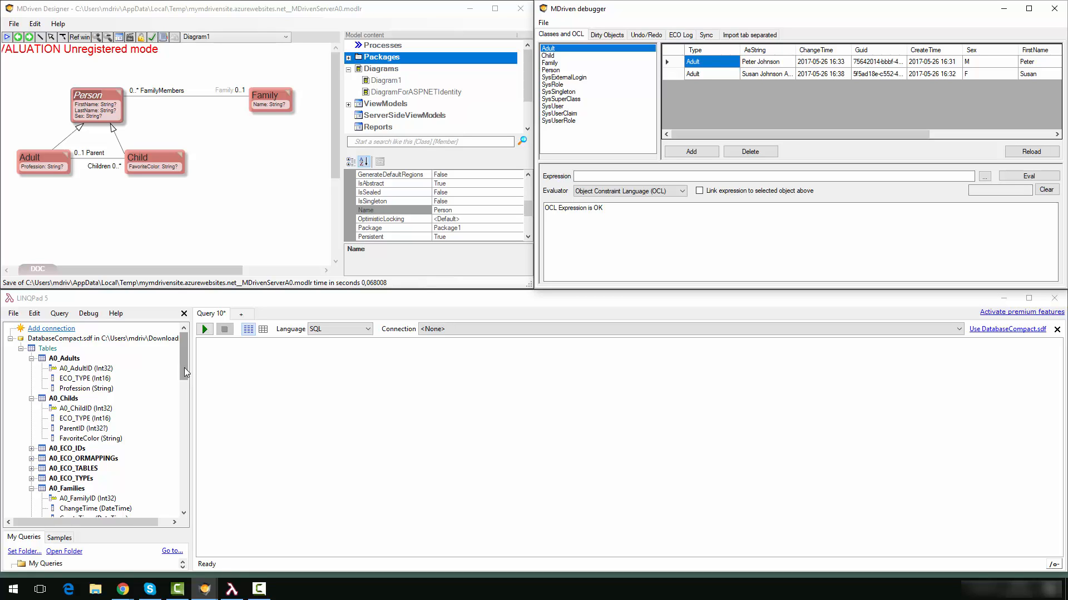
Step: Query the first 100 rows of the A0_Persons table in LINQPad and compare them with the debugger's Adult objects
{"action": "left_click_drag", "start_coordinate": [184, 368], "coordinate": [180, 414]}
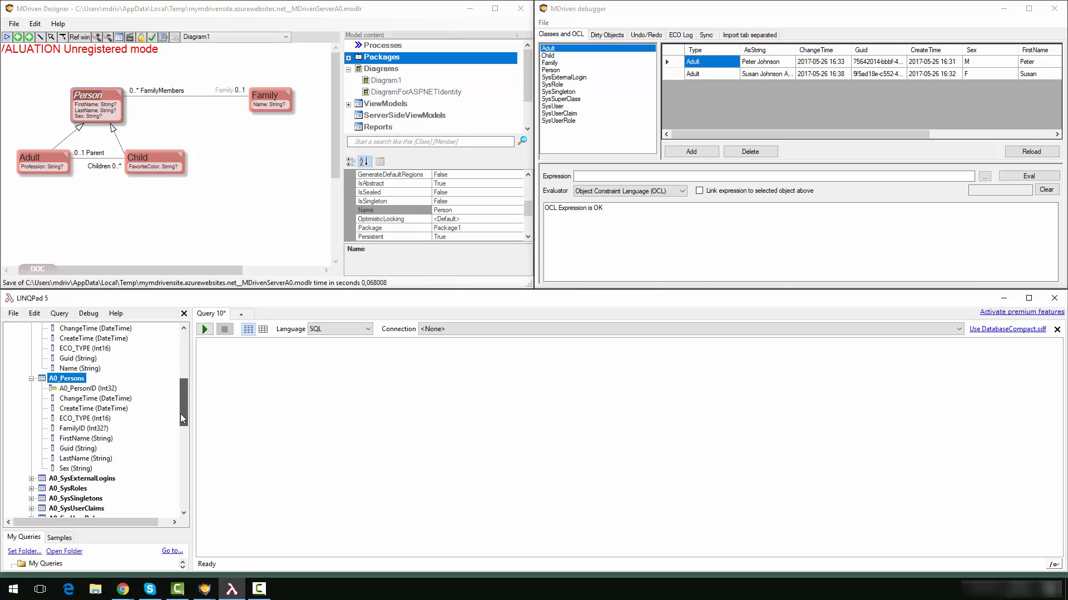
{"action": "right_click", "coordinate": [61, 378]}
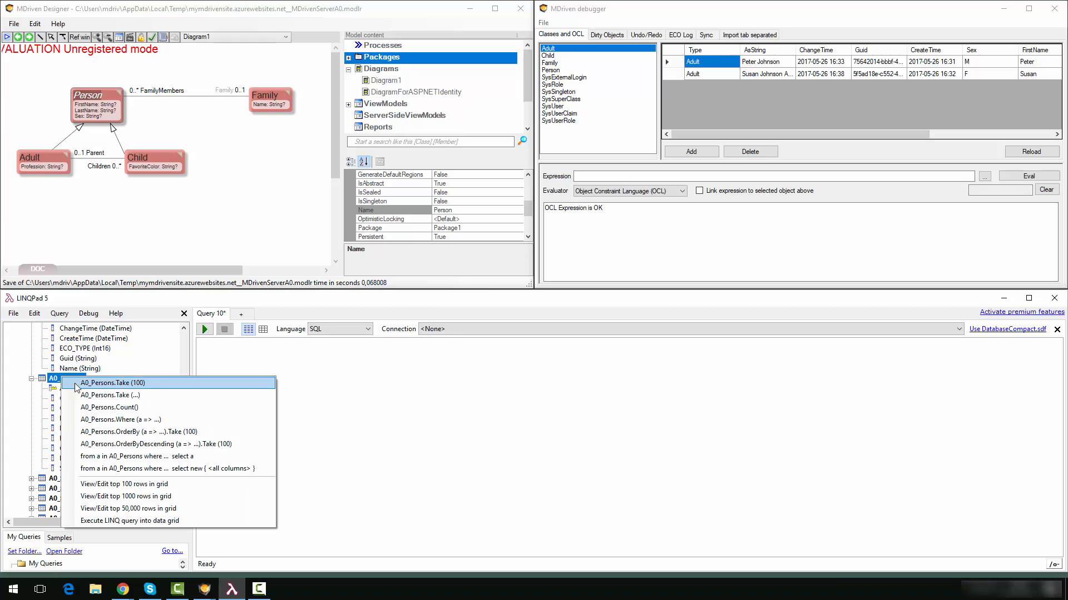
{"action": "left_click", "coordinate": [127, 383]}
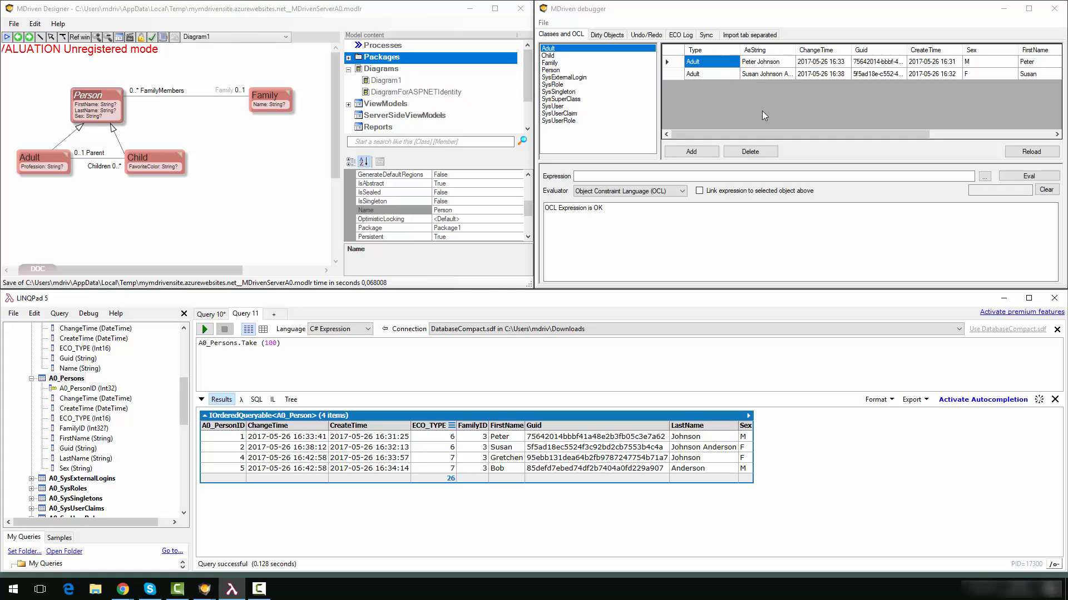
{"action": "left_click_drag", "start_coordinate": [757, 135], "coordinate": [904, 137]}
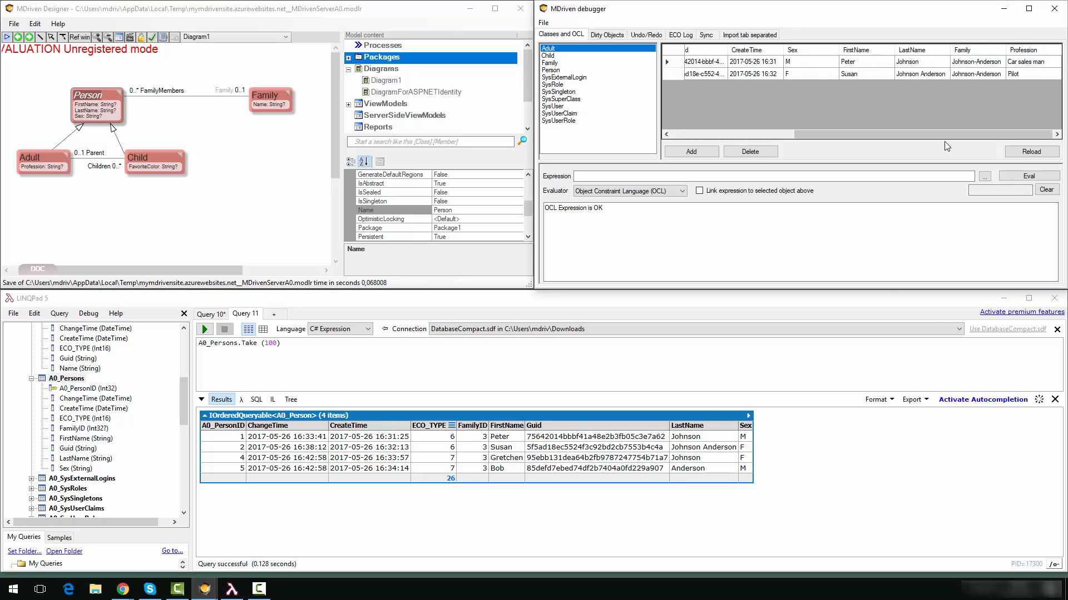
{"action": "left_click_drag", "start_coordinate": [946, 135], "coordinate": [822, 135]}
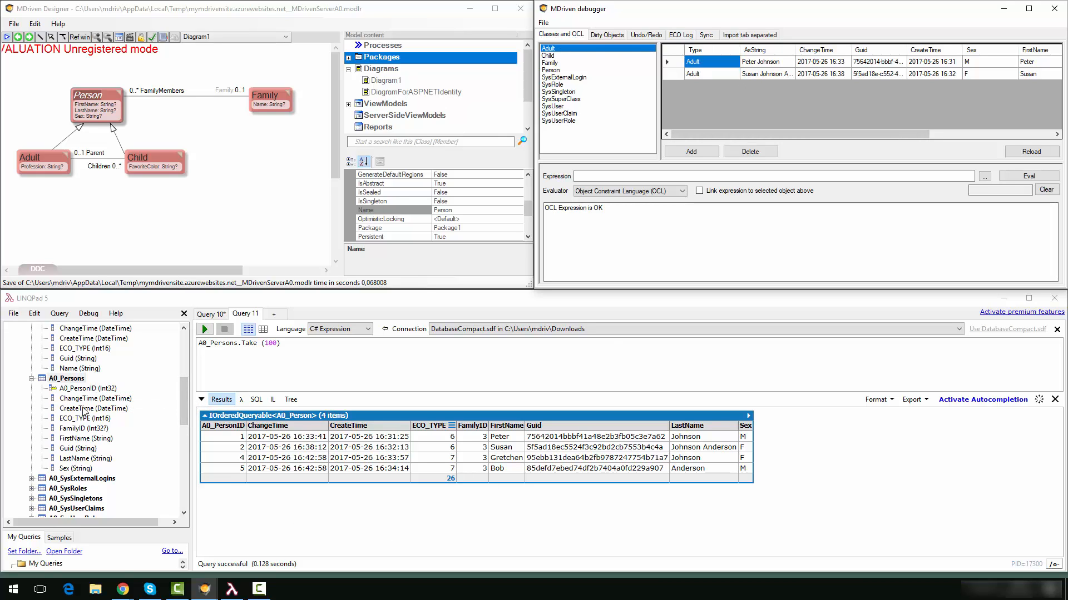
Step: Query the first 100 rows of the A0_Adults table in LINQPad
{"action": "left_click_drag", "start_coordinate": [183, 400], "coordinate": [184, 348]}
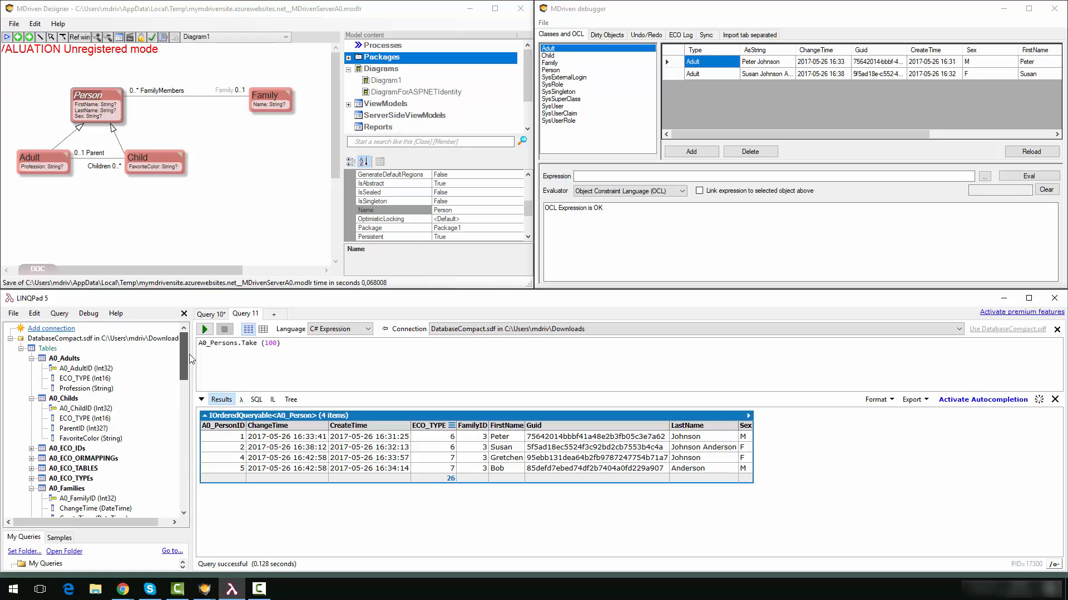
{"action": "right_click", "coordinate": [70, 358]}
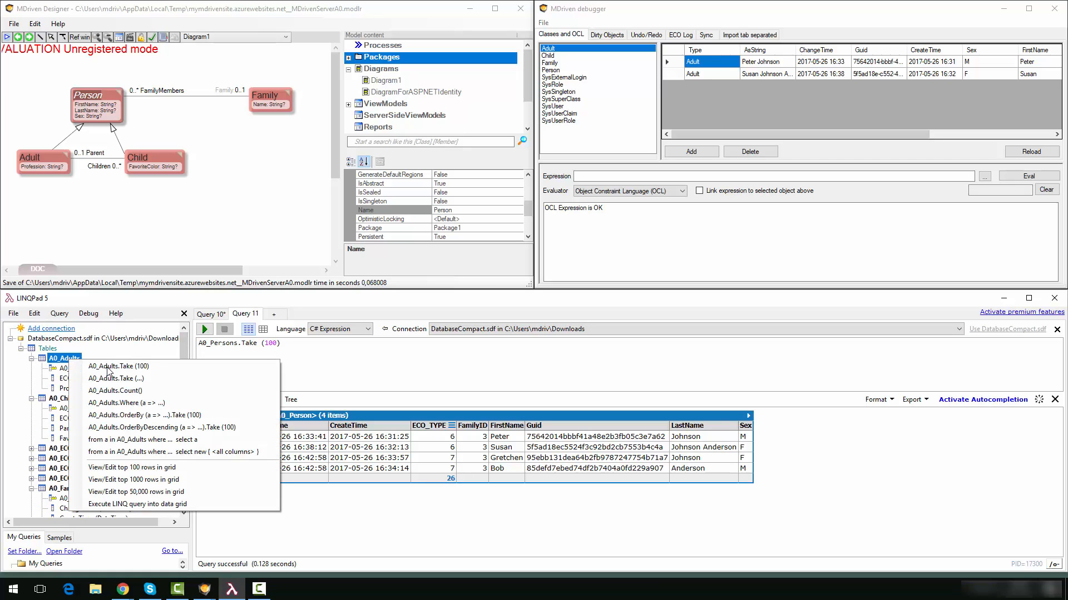
{"action": "left_click", "coordinate": [155, 367]}
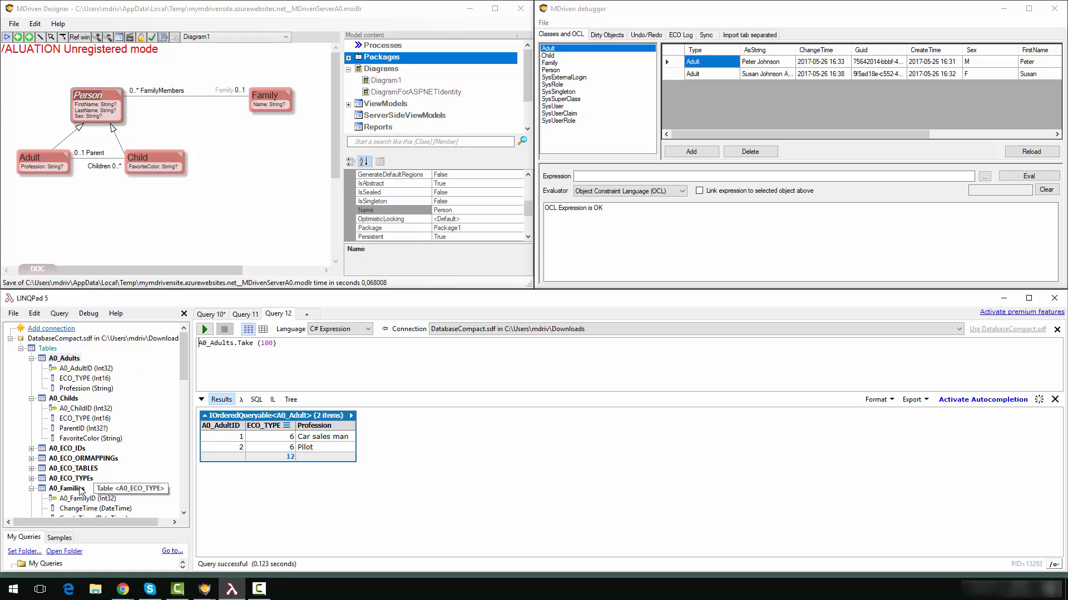
Step: List the Child objects in the MDriven debugger, examine their FavoriteColor and Parent columns, and locate the A0_Childs table in LINQPad
{"action": "scroll", "coordinate": [152, 411], "scroll_direction": "down", "scroll_amount": 6}
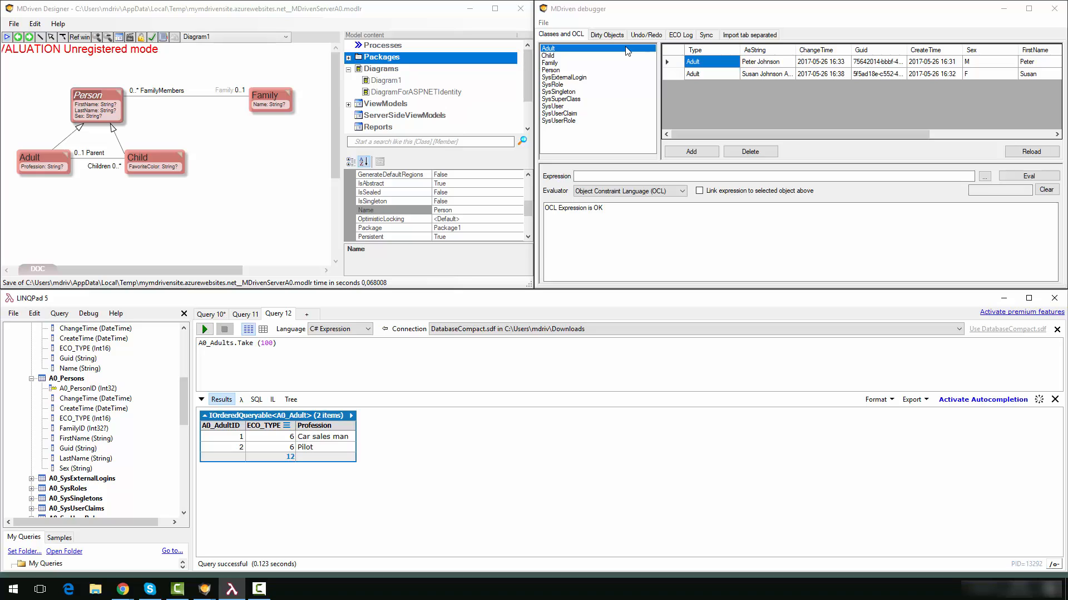
{"action": "left_click", "coordinate": [550, 55]}
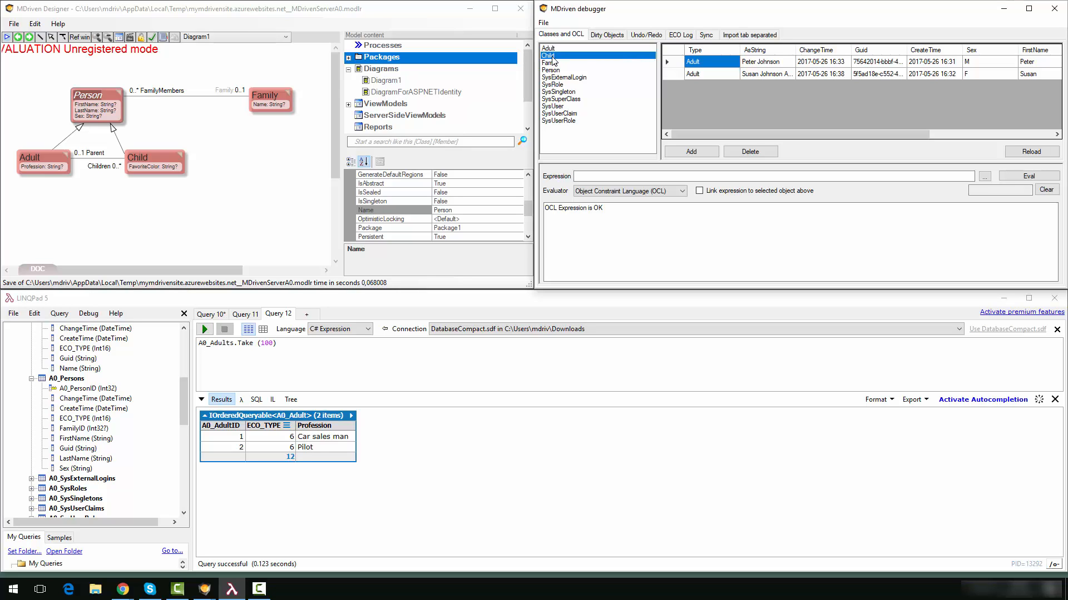
{"action": "left_click_drag", "start_coordinate": [705, 135], "coordinate": [851, 135]}
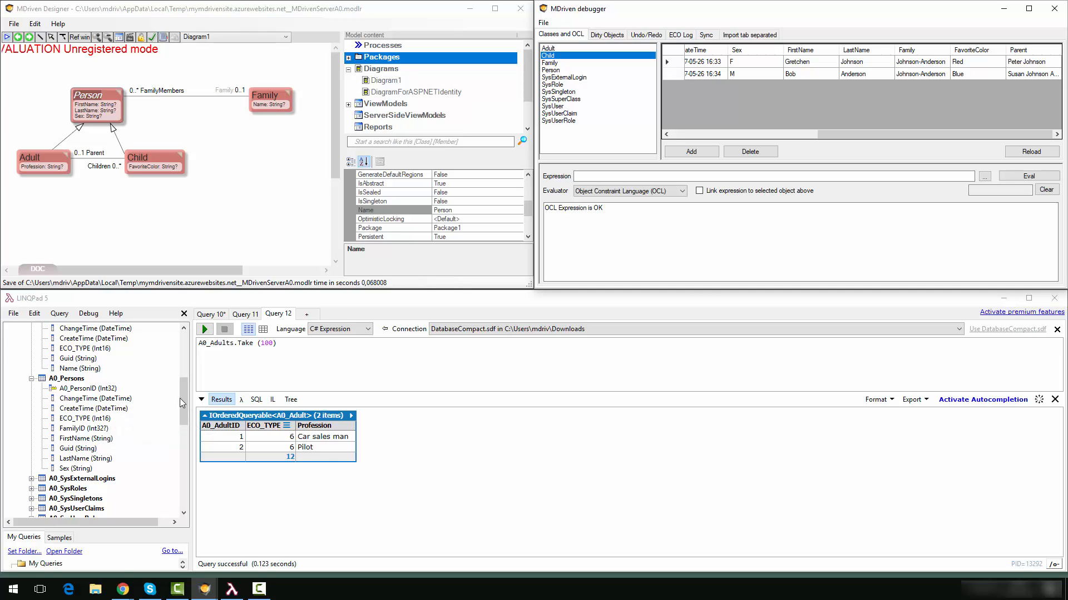
{"action": "left_click_drag", "start_coordinate": [182, 398], "coordinate": [184, 356]}
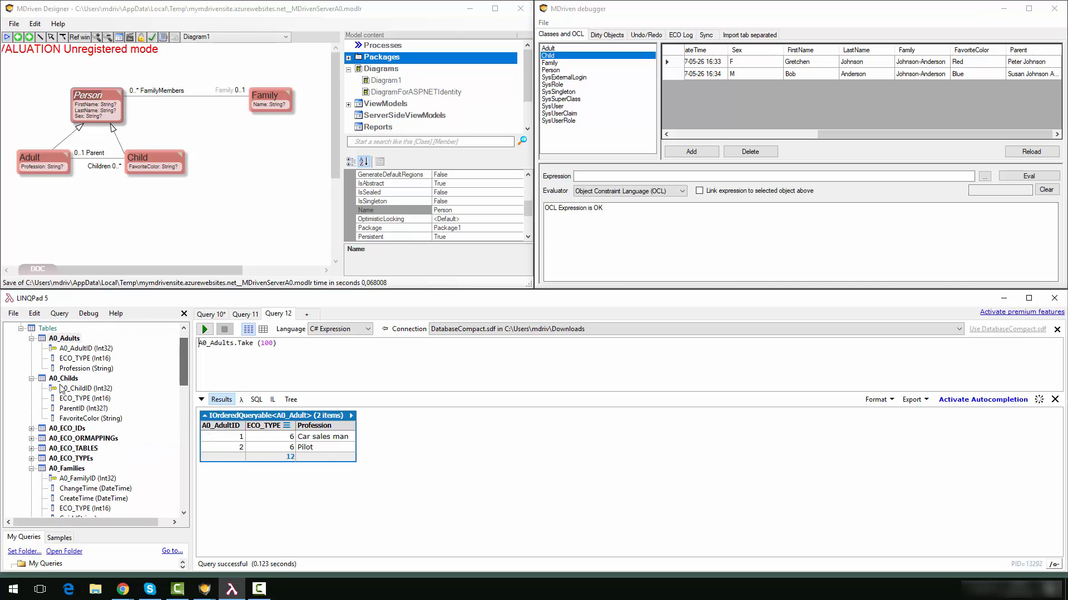
Step: Query the first 100 rows of the A0_Childs table in LINQPad
{"action": "right_click", "coordinate": [69, 379]}
{"action": "left_click", "coordinate": [80, 386]}
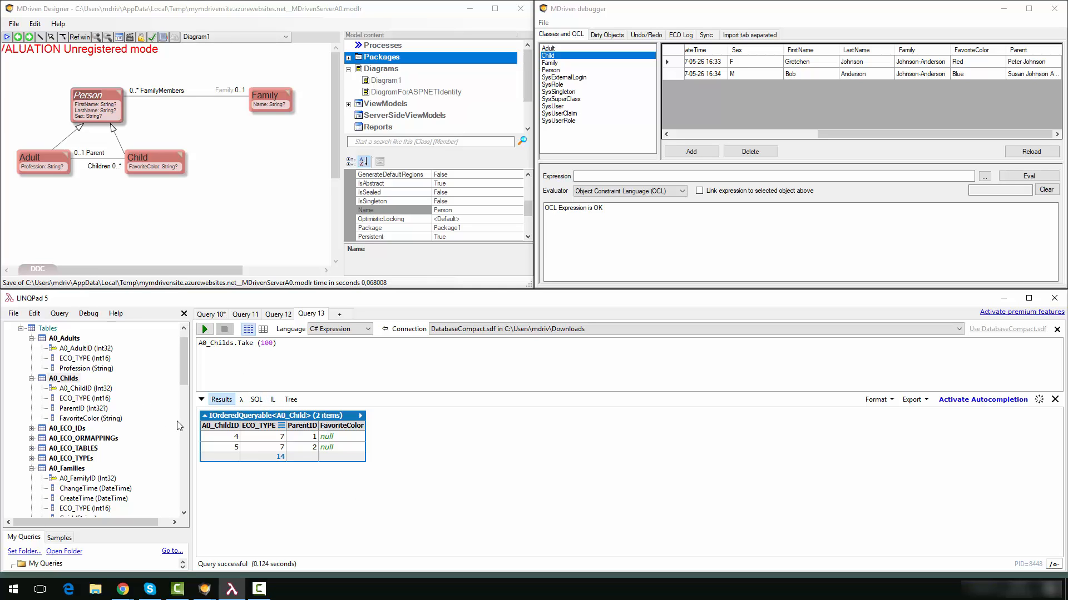
Step: Examine the A0_Families table's columns in LINQPad and match its Name column to the Family class's Name attribute in the MDriven Designer diagram
{"action": "left_click_drag", "start_coordinate": [182, 375], "coordinate": [183, 400]}
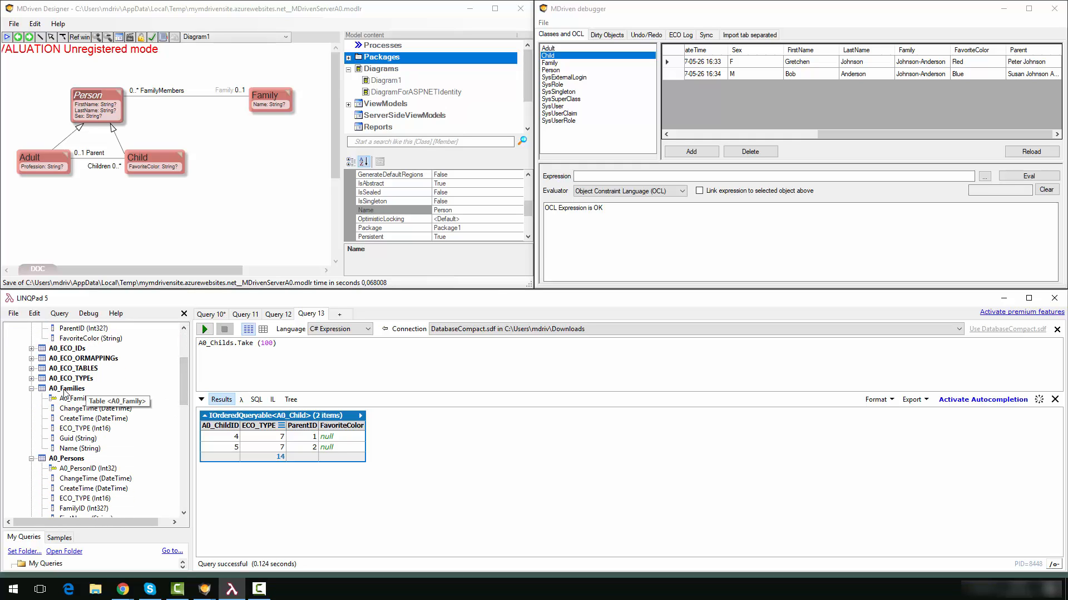
{"action": "left_click", "coordinate": [65, 391]}
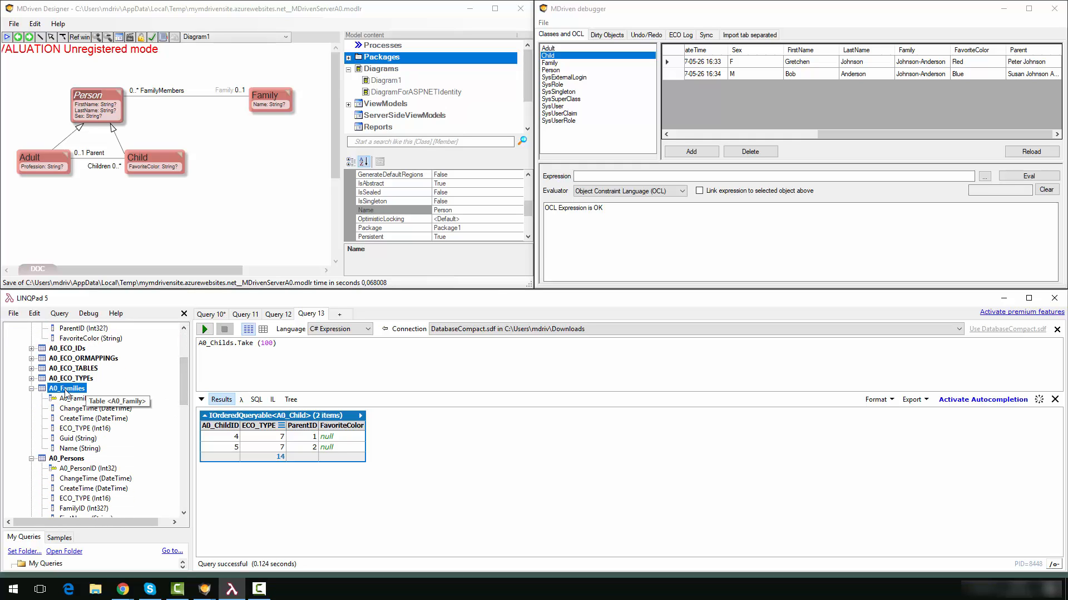
{"action": "left_click", "coordinate": [84, 451]}
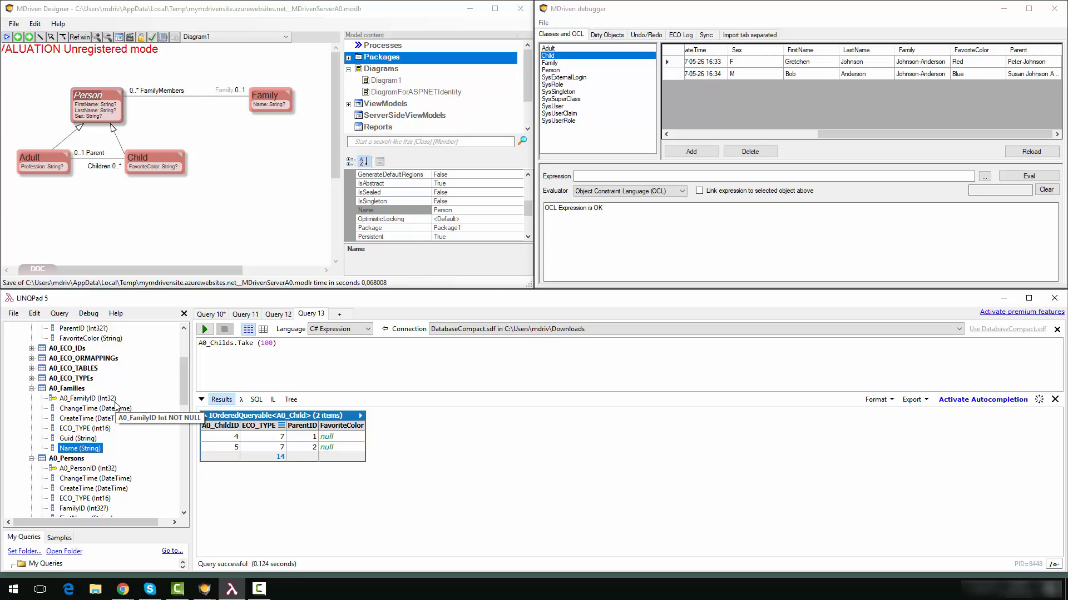
{"action": "left_click", "coordinate": [263, 104]}
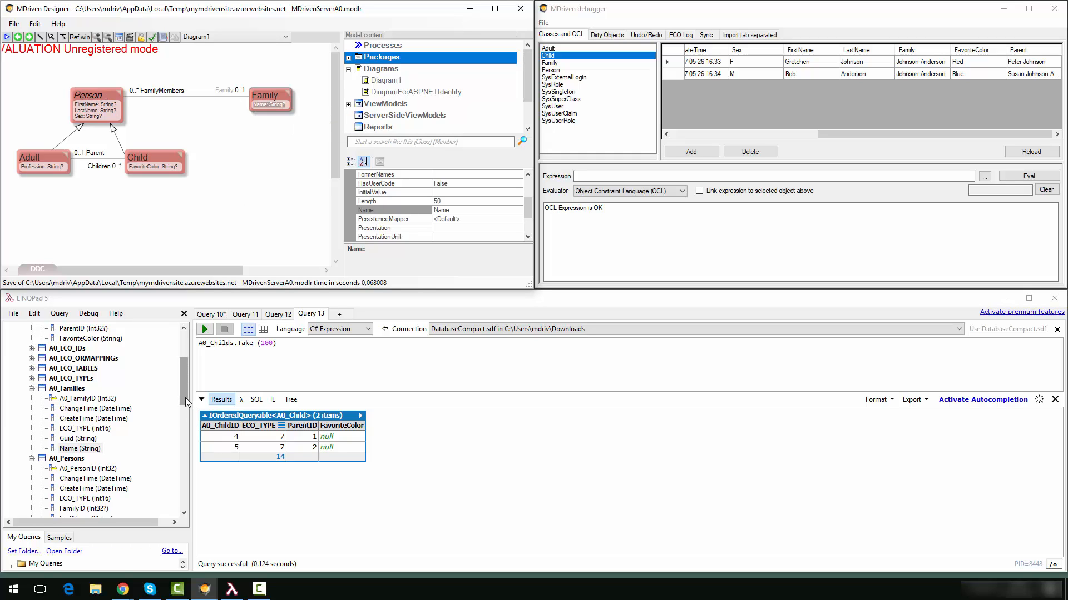
Step: Locate the FamilyID column of A0_Persons in LINQPad, query the table's first 100 rows and highlight the first person's FamilyID value
{"action": "left_click_drag", "start_coordinate": [184, 399], "coordinate": [180, 422]}
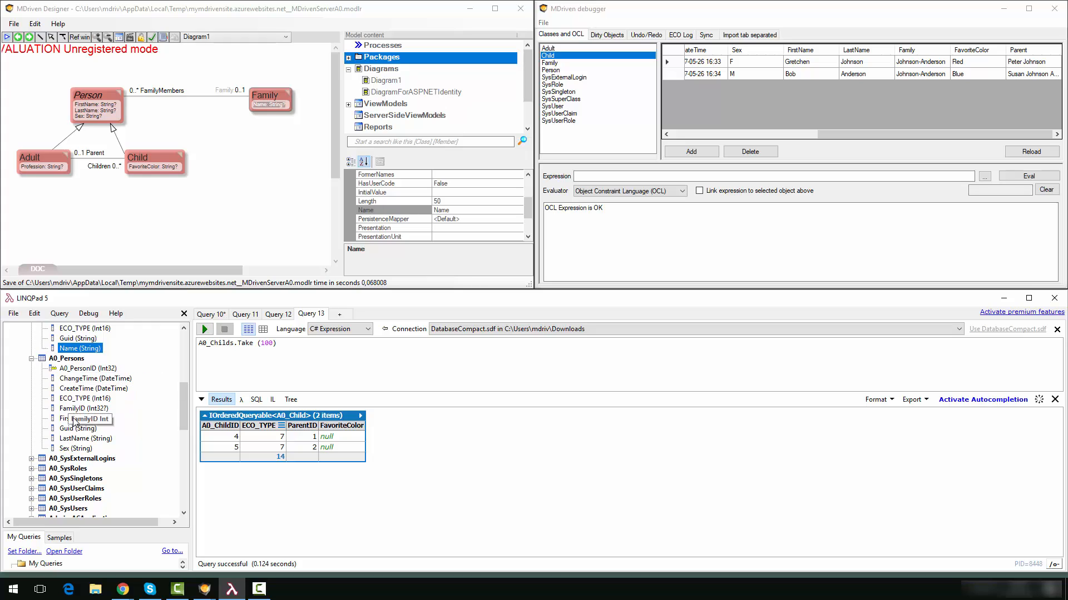
{"action": "left_click", "coordinate": [82, 410]}
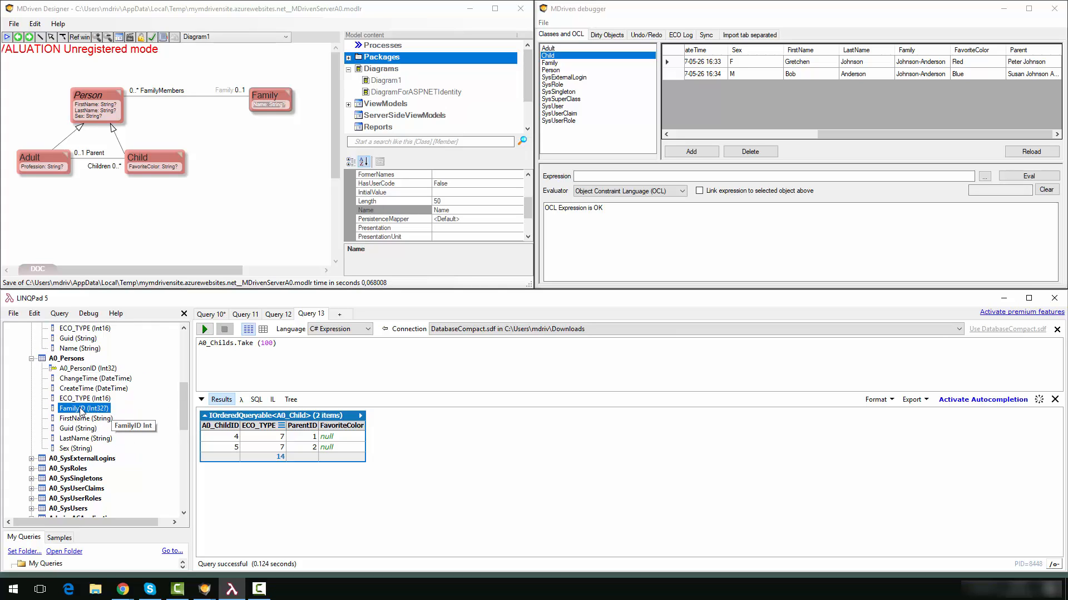
{"action": "right_click", "coordinate": [69, 358]}
{"action": "left_click", "coordinate": [115, 372]}
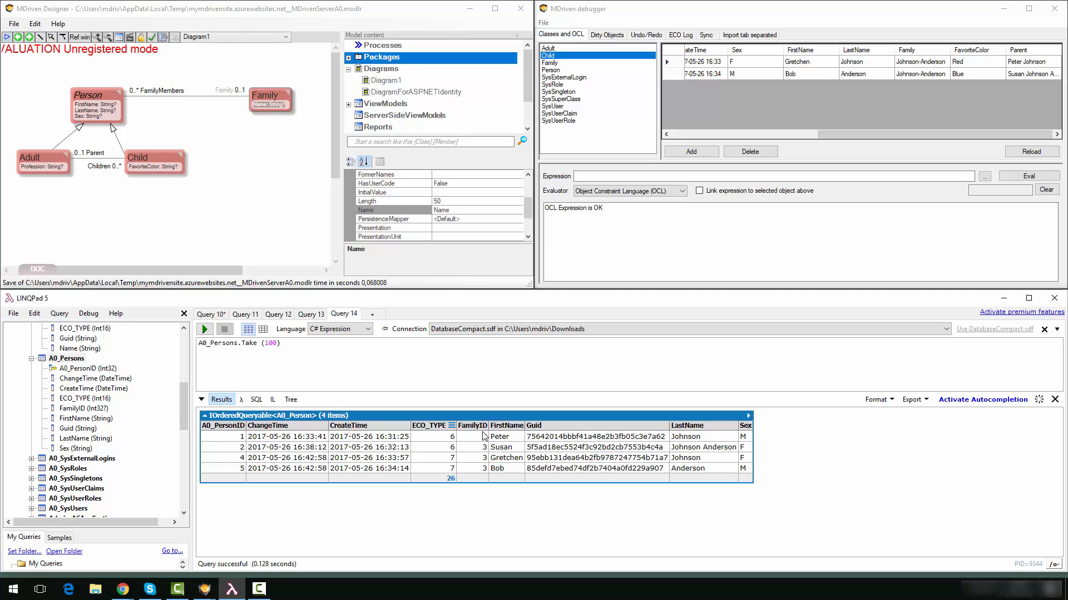
{"action": "double_click", "coordinate": [486, 439]}
Step: Query the first 100 rows of the A0_Families table and highlight the family's Name value in the results
{"action": "left_click_drag", "start_coordinate": [186, 421], "coordinate": [181, 396]}
{"action": "right_click", "coordinate": [71, 360]}
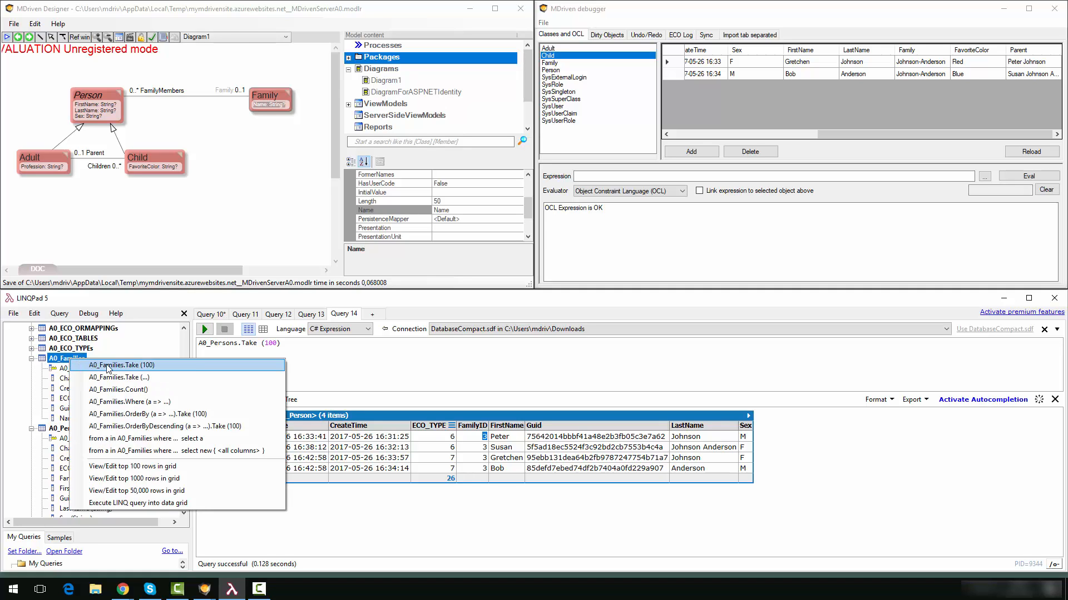
{"action": "left_click", "coordinate": [190, 371]}
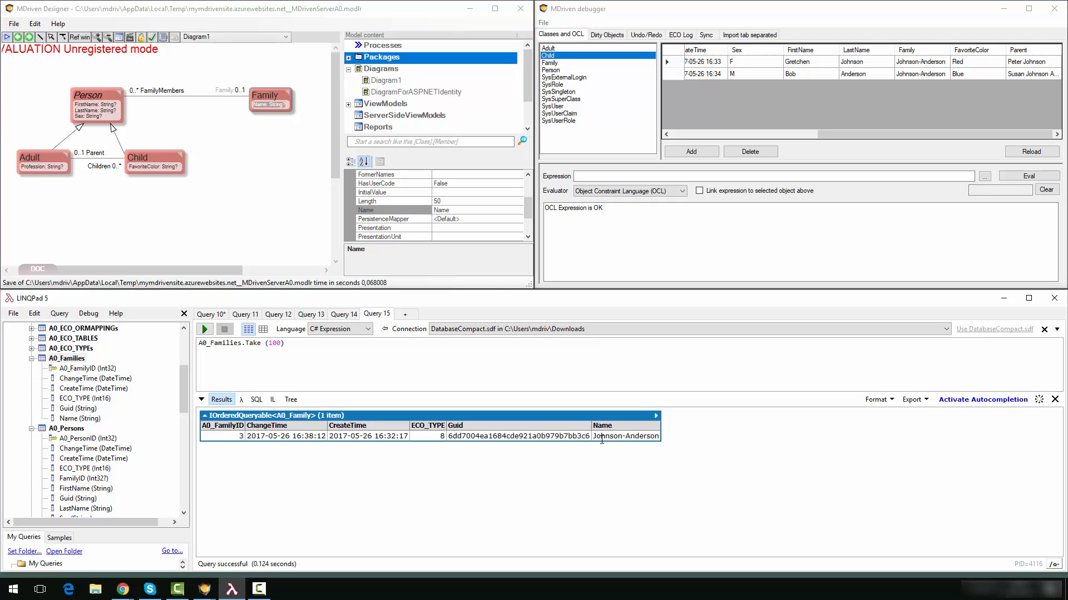
{"action": "double_click", "coordinate": [623, 436]}
Step: Return to the start of the database's table list and examine the Child objects' leading columns, from Type onward, in the MDriven debugger
{"action": "left_click_drag", "start_coordinate": [181, 385], "coordinate": [186, 356]}
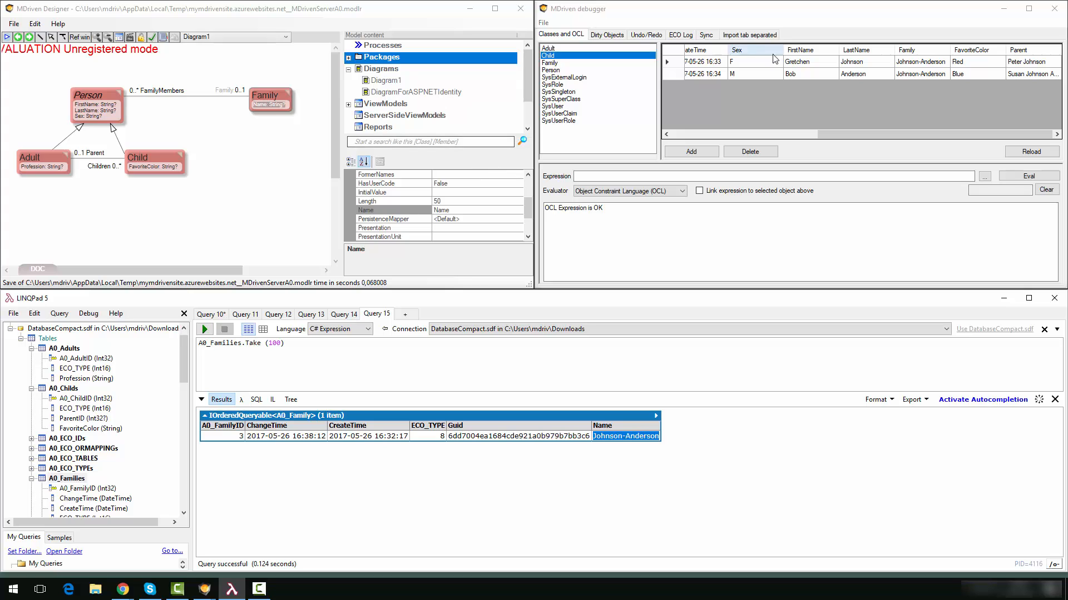
{"action": "left_click_drag", "start_coordinate": [840, 134], "coordinate": [693, 134]}
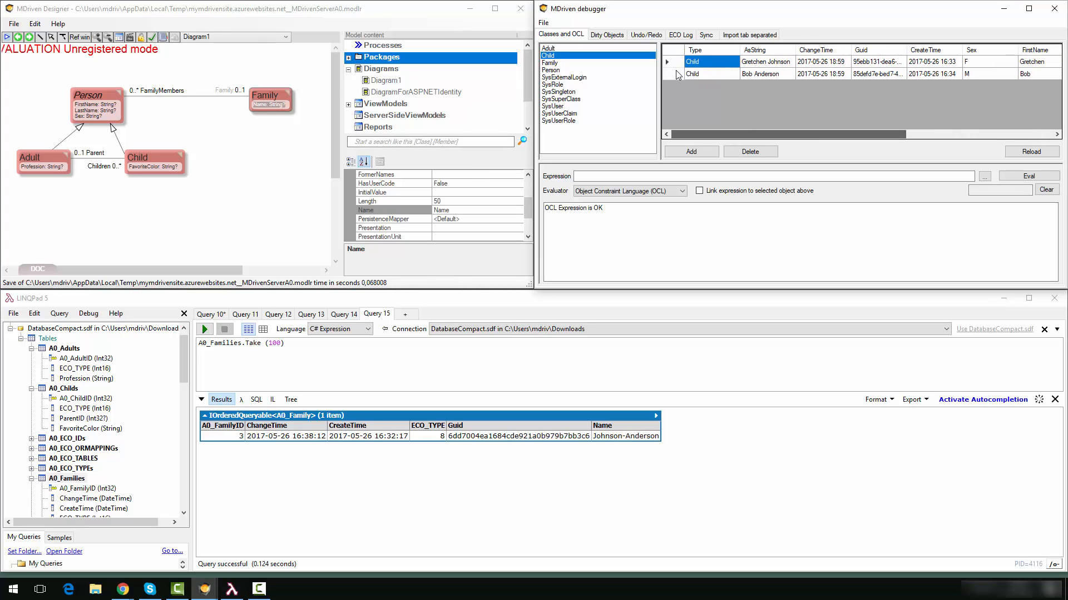